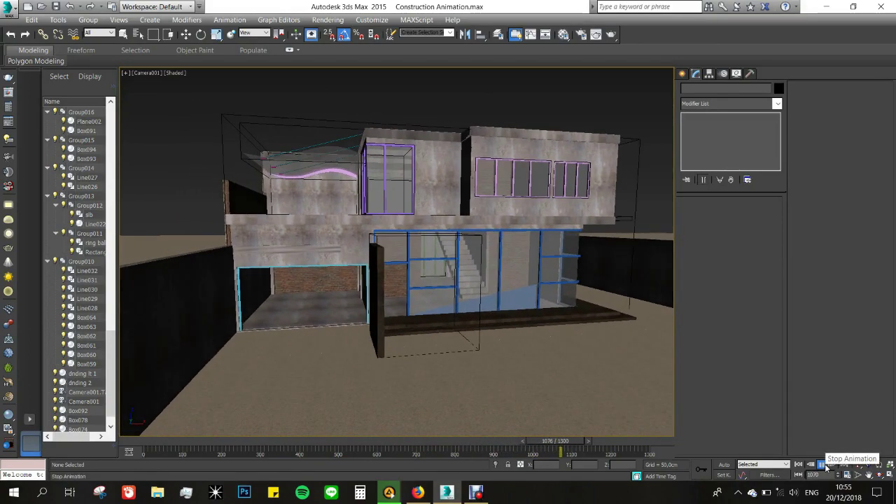
# Stop the playback and show edged faces on a high three-quarter view of the house.
pyautogui.click(824, 465)
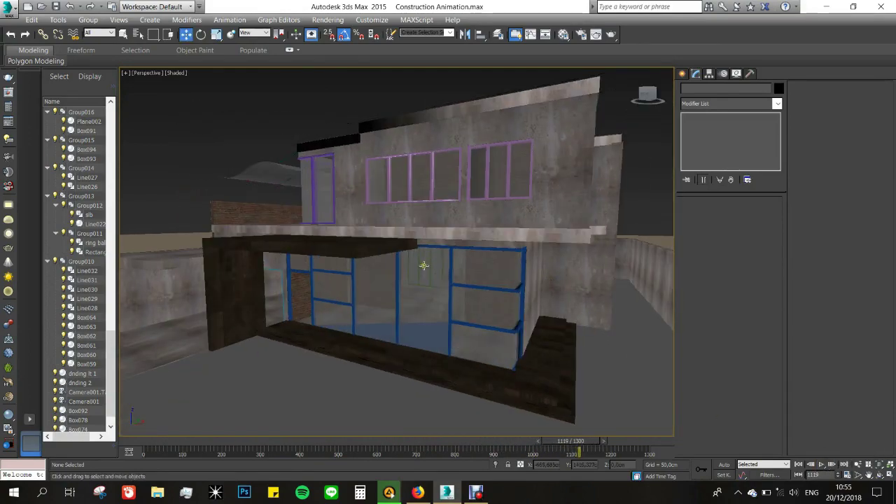
pyautogui.scroll(-5, 423, 265)
pyautogui.moveTo(424, 266)
pyautogui.keyDown('alt'); pyautogui.mouseDown(button='middle')
pyautogui.moveTo(478, 303)
pyautogui.moveTo(502, 293)
pyautogui.mouseUp(button='middle'); pyautogui.keyUp('alt')
pyautogui.press('F4')
pyautogui.scroll(2, 478, 303)
# Scrub back to an early construction stage and view the foundation from above.
pyautogui.moveTo(584, 444); pyautogui.dragTo(463, 441)
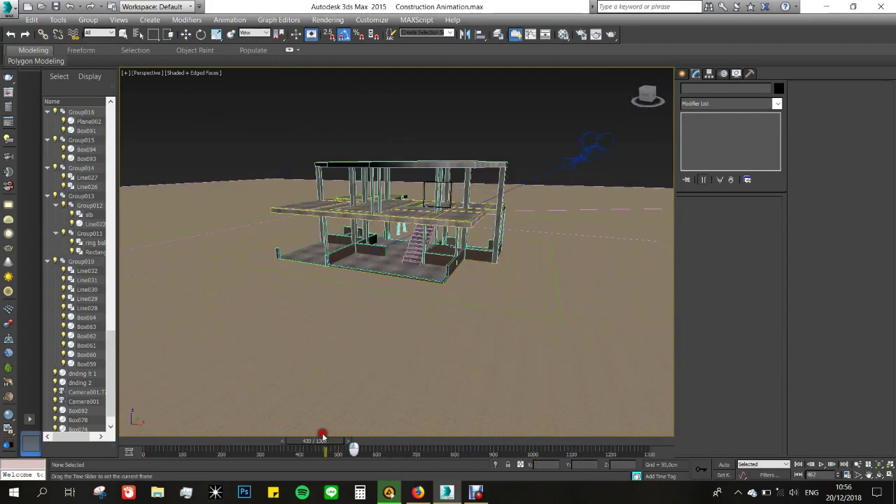
pyautogui.scroll(5, 453, 112)
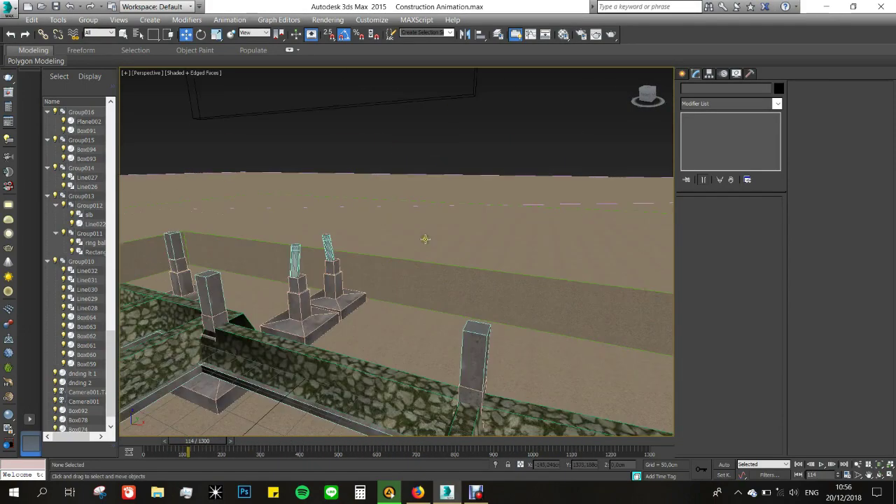
pyautogui.scroll(-5, 453, 112)
pyautogui.moveTo(647, 97); pyautogui.dragTo(650, 120)
pyautogui.scroll(3, 650, 120)
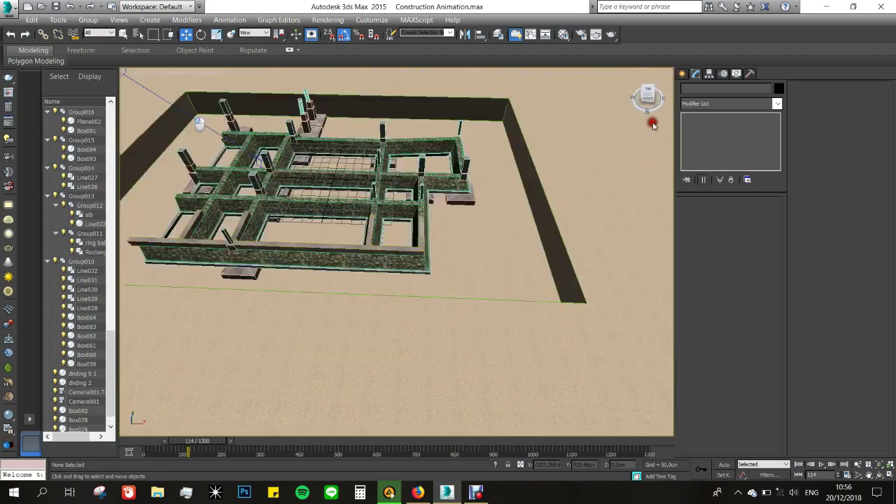
pyautogui.scroll(-3, 650, 120)
pyautogui.scroll(3, 400, 236)
pyautogui.scroll(-3, 225, 417)
# Scrub through the slab-and-columns stage at frame 297 up to the two-storey house.
pyautogui.moveTo(215, 444)
pyautogui.mouseDown()
pyautogui.moveTo(306, 432)
pyautogui.moveTo(261, 440)
pyautogui.mouseUp()
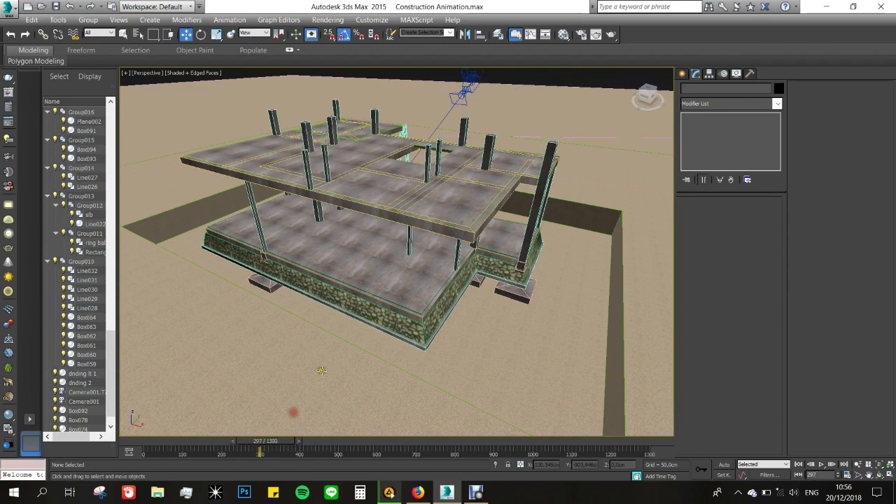
pyautogui.keyDown('alt'); pyautogui.moveTo(292, 414); pyautogui.dragTo(372, 320, button='middle'); pyautogui.keyUp('alt')
pyautogui.moveTo(646, 91); pyautogui.dragTo(648, 77)
pyautogui.moveTo(271, 443)
pyautogui.mouseDown()
pyautogui.moveTo(175, 441)
pyautogui.moveTo(474, 441)
pyautogui.mouseUp()
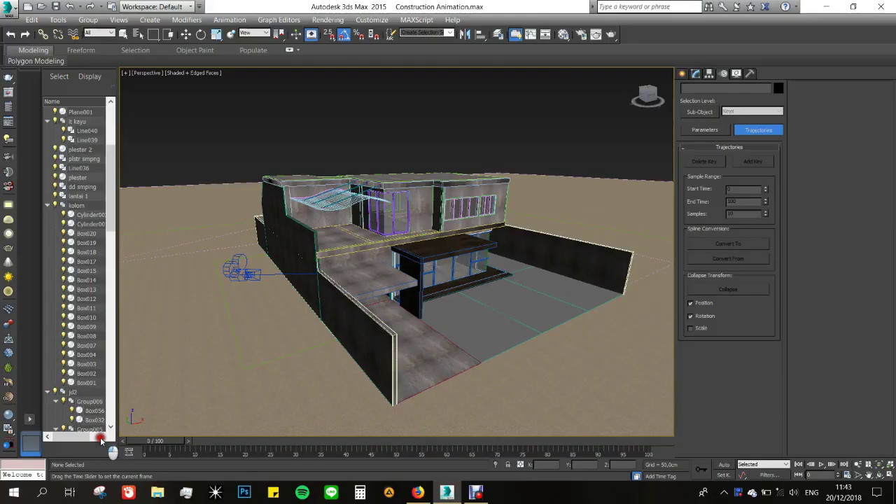
# Orbit around the finished house and bring up the Time Configuration settings.
pyautogui.press('w')
pyautogui.keyDown('alt'); pyautogui.moveTo(461, 147); pyautogui.dragTo(509, 164, button='middle'); pyautogui.keyUp('alt')
pyautogui.moveTo(651, 99); pyautogui.dragTo(593, 104)
pyautogui.rightClick(822, 464)
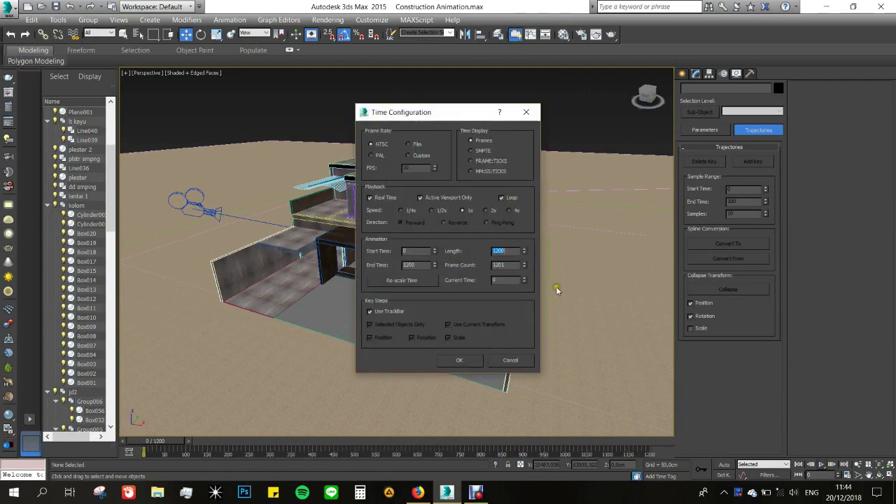
# Confirm the 1200-frame animation length and play it back through Camera001.
pyautogui.click(449, 362)
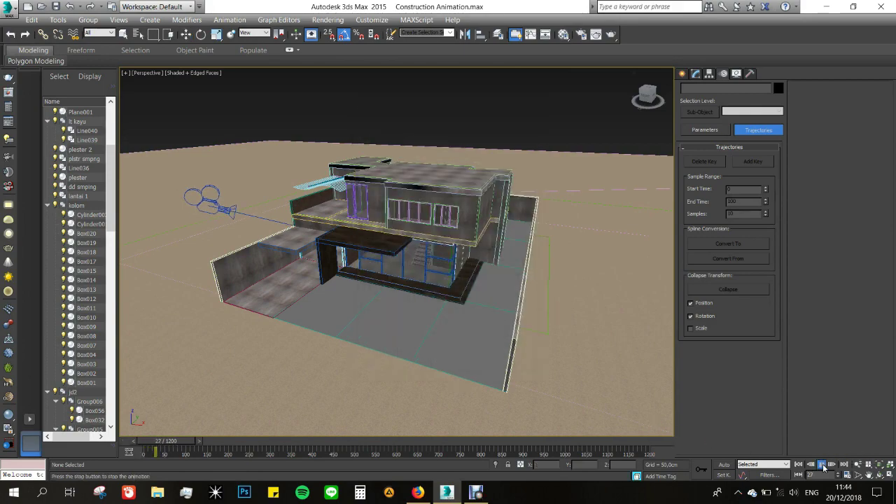
pyautogui.press('c')
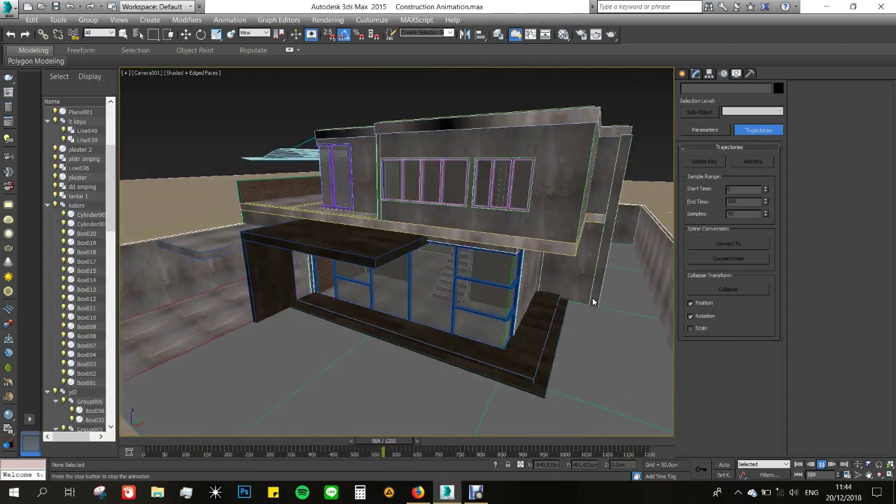
# Stop playback and hide the ground plane Plane001.
pyautogui.click(820, 465)
pyautogui.scroll(-10, 508, 267)
pyautogui.keyDown('alt'); pyautogui.moveTo(507, 267); pyautogui.dragTo(560, 238, button='middle'); pyautogui.keyUp('alt')
pyautogui.scroll(4, 560, 238)
pyautogui.click(600, 208)
pyautogui.rightClick(600, 208)
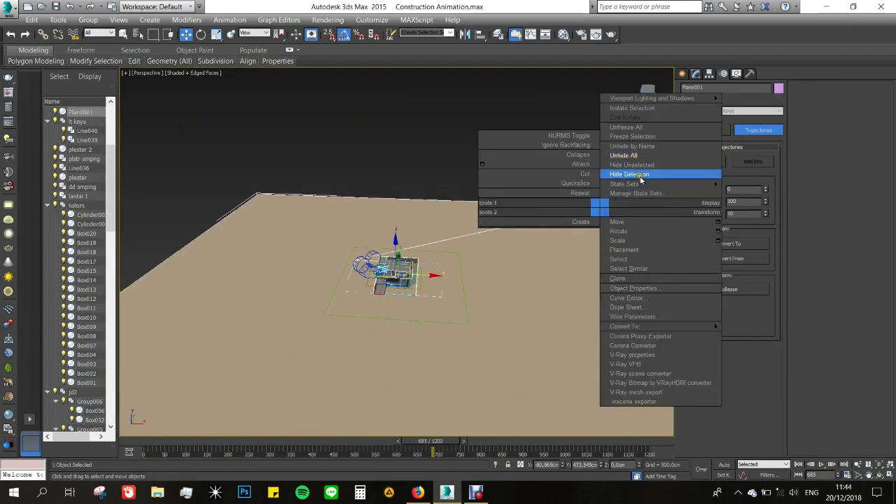
pyautogui.click(630, 174)
# Select Camera001 and inspect its trajectory and motion parameters along the timeline.
pyautogui.scroll(3, 379, 246)
pyautogui.scroll(3, 379, 245)
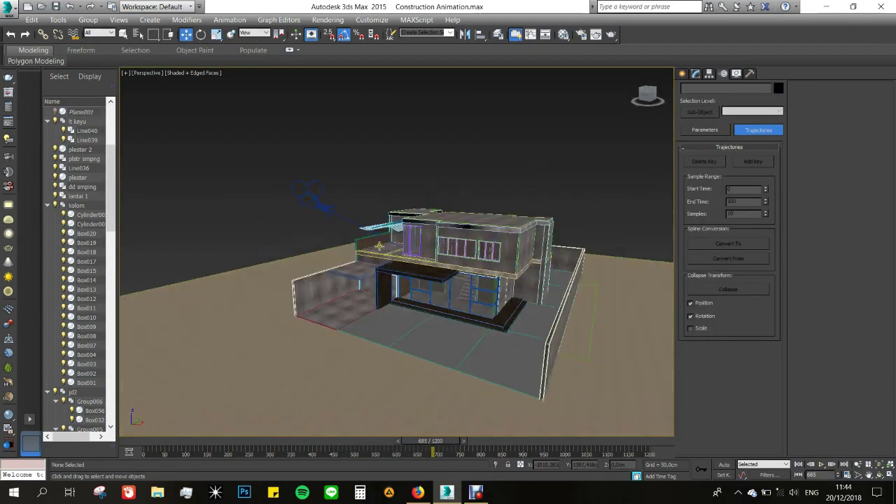
pyautogui.click(312, 197)
pyautogui.moveTo(312, 197)
pyautogui.keyDown('alt'); pyautogui.mouseDown(button='middle')
pyautogui.moveTo(532, 262)
pyautogui.moveTo(452, 243)
pyautogui.mouseUp(button='middle'); pyautogui.keyUp('alt')
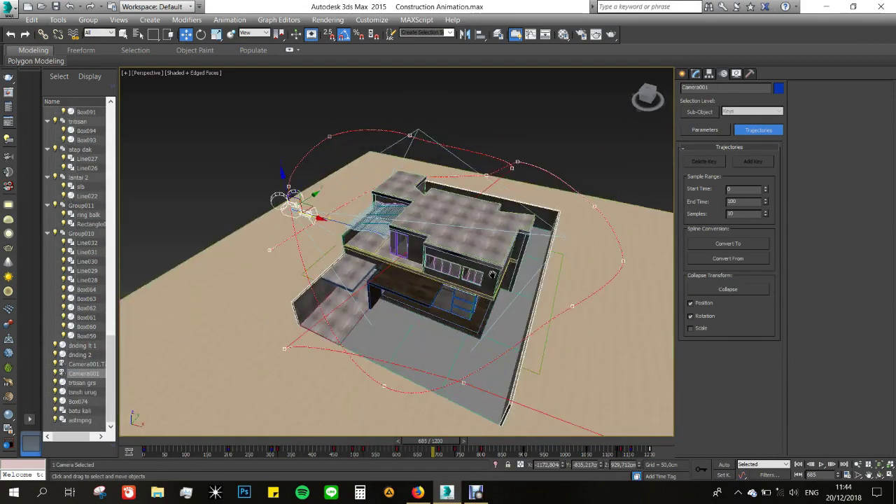
pyautogui.moveTo(430, 441); pyautogui.dragTo(390, 435)
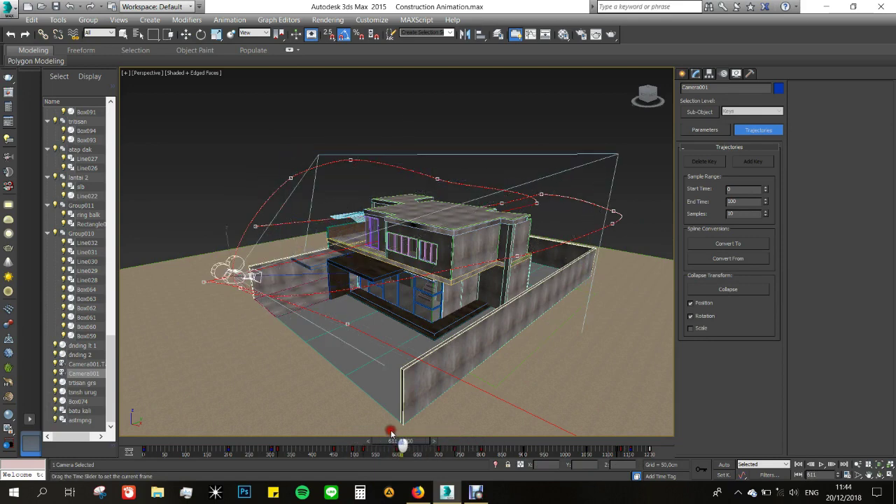
pyautogui.click(704, 130)
pyautogui.click(695, 73)
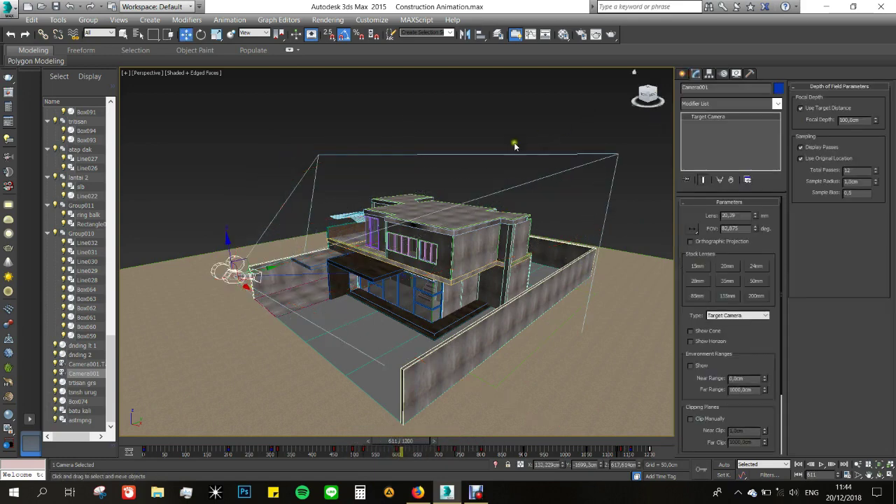
# Hide Camera001 and orbit toward a front-on view of the house.
pyautogui.keyDown('alt'); pyautogui.moveTo(514, 144); pyautogui.dragTo(421, 295, button='middle'); pyautogui.keyUp('alt')
pyautogui.rightClick(238, 275)
pyautogui.click(266, 233)
pyautogui.moveTo(246, 196)
pyautogui.keyDown('alt'); pyautogui.mouseDown(button='middle')
pyautogui.moveTo(510, 294)
pyautogui.moveTo(499, 281)
pyautogui.moveTo(494, 209)
pyautogui.mouseUp(button='middle'); pyautogui.keyUp('alt')
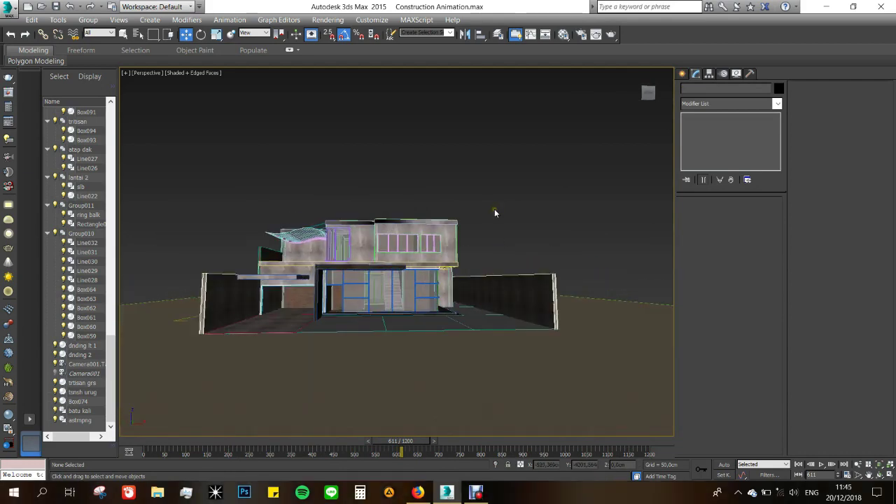
# In the Front view, hide the upper and then the lower building objects.
pyautogui.press('f')
pyautogui.scroll(3, 334, 225)
pyautogui.moveTo(260, 238); pyautogui.dragTo(261, 238)
pyautogui.rightClick(382, 236)
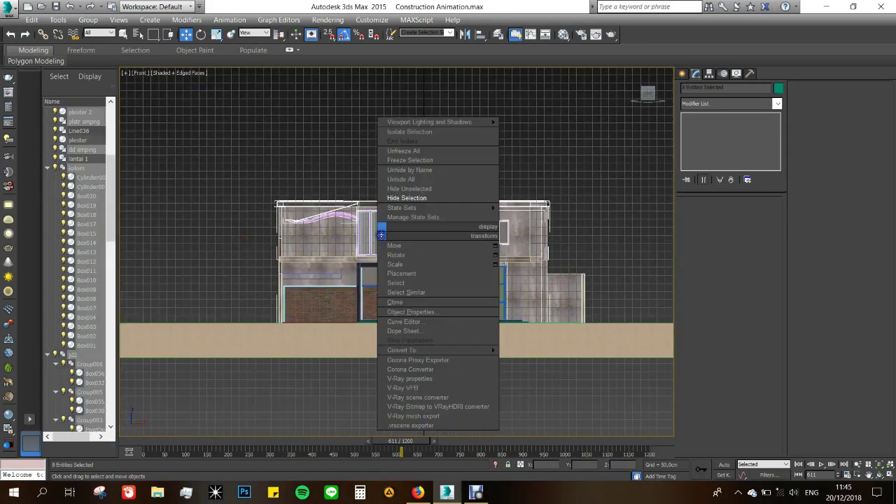
pyautogui.click(412, 199)
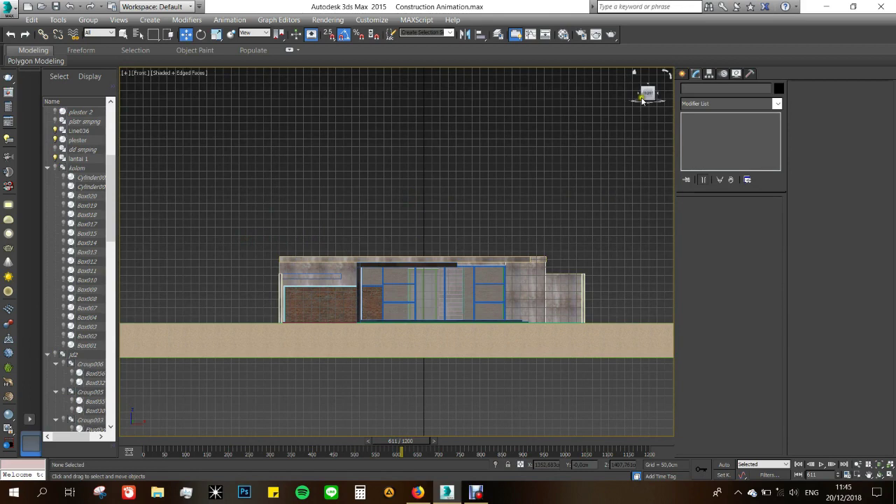
pyautogui.moveTo(253, 292); pyautogui.dragTo(254, 291)
pyautogui.rightClick(360, 274)
pyautogui.click(384, 246)
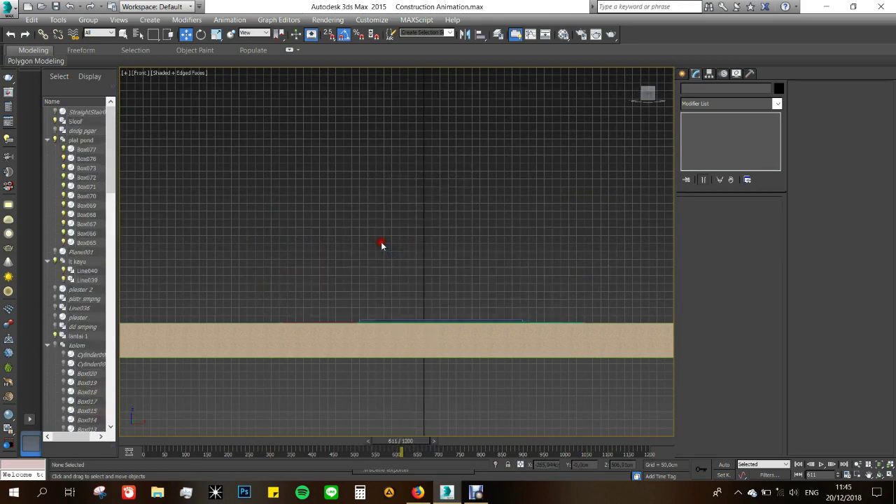
# Collapse the plat pond, kolom, Group006, jd2, jd 1, dasar, Group010 and lt kayu groups.
pyautogui.click(49, 141)
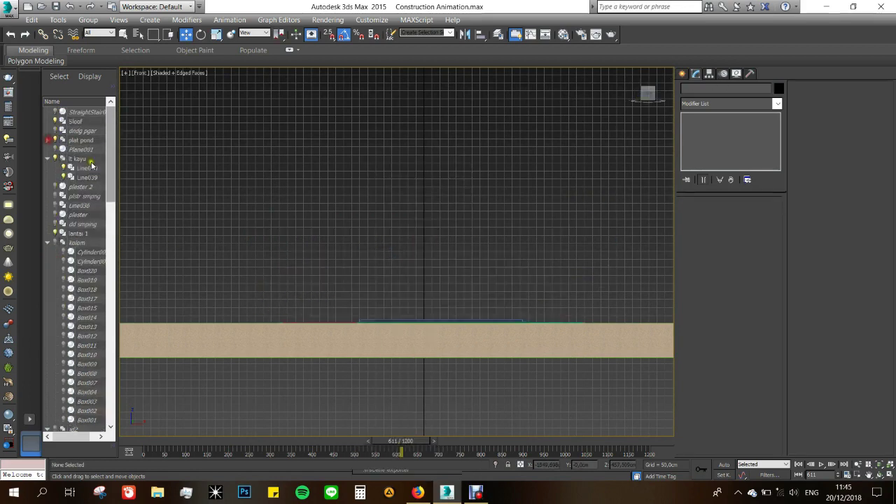
pyautogui.click(47, 243)
pyautogui.click(56, 261)
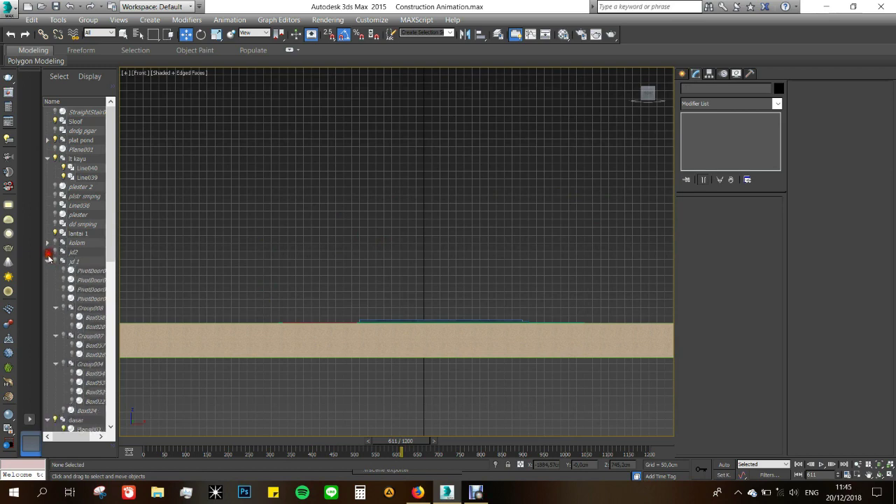
pyautogui.click(47, 252)
pyautogui.click(47, 261)
pyautogui.click(47, 270)
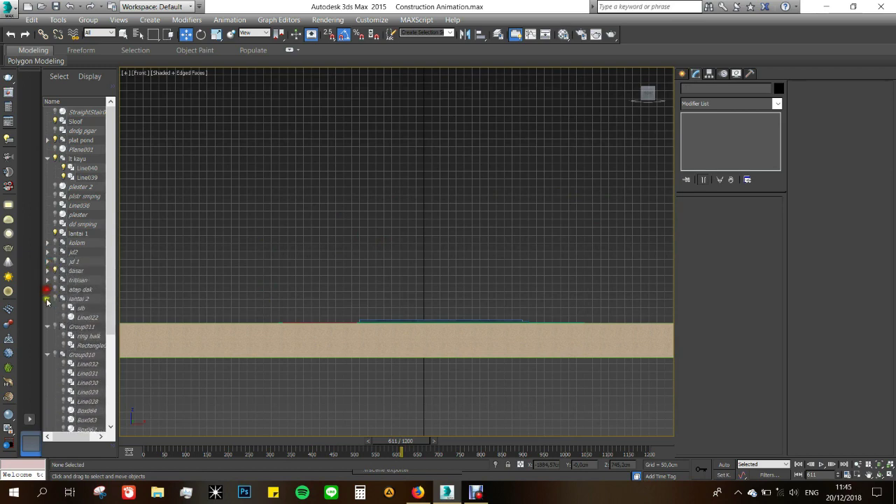
pyautogui.click(47, 317)
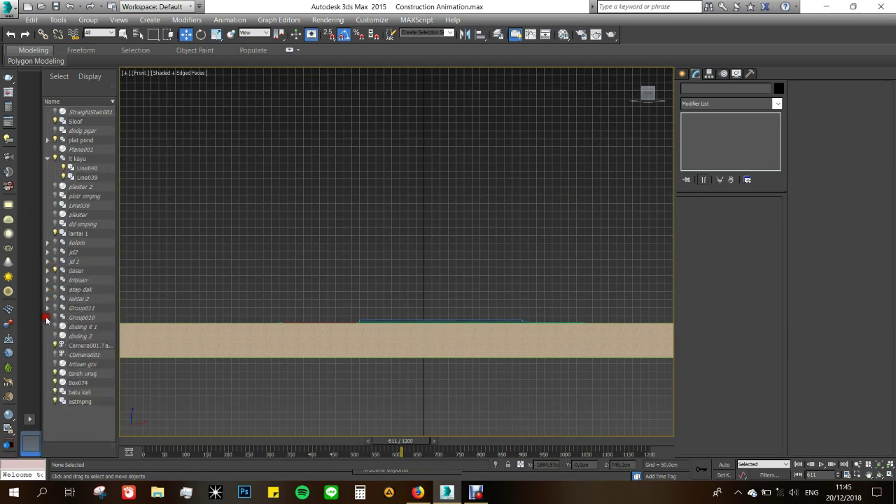
pyautogui.click(47, 159)
pyautogui.press('p')
pyautogui.moveTo(318, 202)
pyautogui.keyDown('alt'); pyautogui.mouseDown(button='middle')
pyautogui.moveTo(332, 260)
pyautogui.moveTo(631, 310)
pyautogui.mouseUp(button='middle'); pyautogui.keyUp('alt')
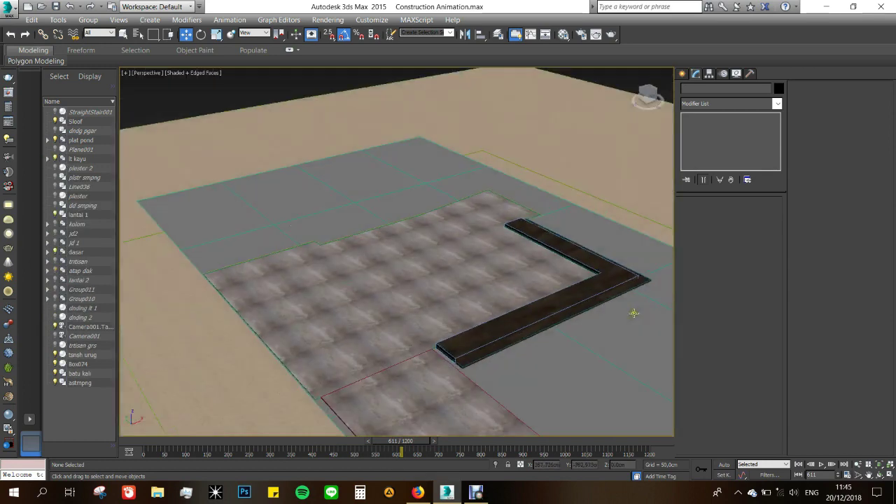
# Select the lt kayu group, zoom to it and hide it.
pyautogui.click(590, 310)
pyautogui.rightClick(584, 273)
pyautogui.click(616, 254)
pyautogui.rightClick(644, 308)
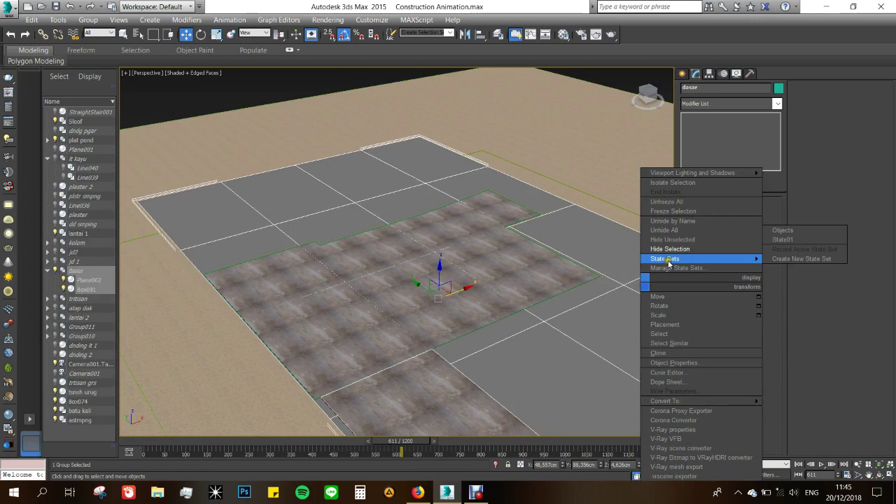
pyautogui.click(658, 246)
# Clear the selection and unhide all hidden objects.
pyautogui.click(444, 236)
pyautogui.click(536, 239)
pyautogui.rightClick(600, 213)
pyautogui.click(636, 201)
# Turn off edged faces and orbit to a low angle on the foundation.
pyautogui.keyDown('alt'); pyautogui.moveTo(636, 200); pyautogui.dragTo(430, 263, button='middle'); pyautogui.keyUp('alt')
pyautogui.scroll(2, 430, 262)
pyautogui.scroll(-3, 430, 262)
pyautogui.scroll(3, 441, 262)
pyautogui.scroll(4, 462, 260)
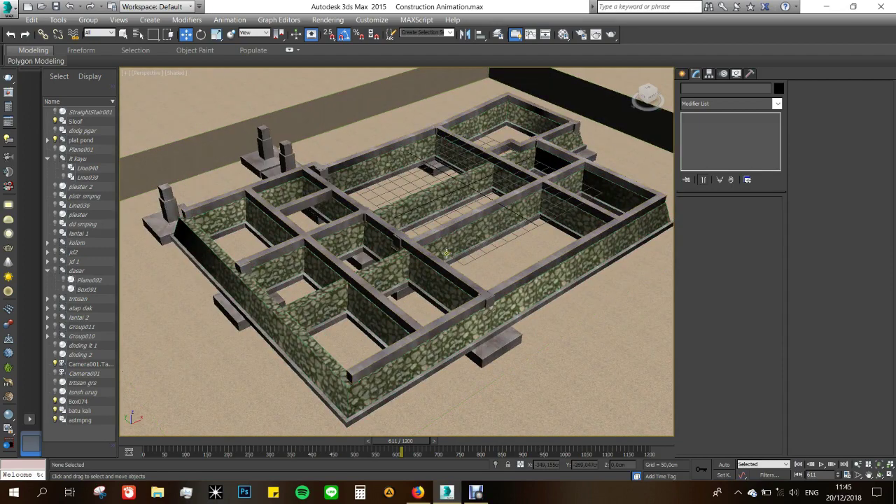
pyautogui.press('F4')
pyautogui.scroll(-3, 462, 263)
pyautogui.scroll(3, 466, 275)
pyautogui.keyDown('alt'); pyautogui.moveTo(466, 275); pyautogui.dragTo(501, 288, button='middle'); pyautogui.keyUp('alt')
# Hide the stone foundation walls.
pyautogui.click(500, 289)
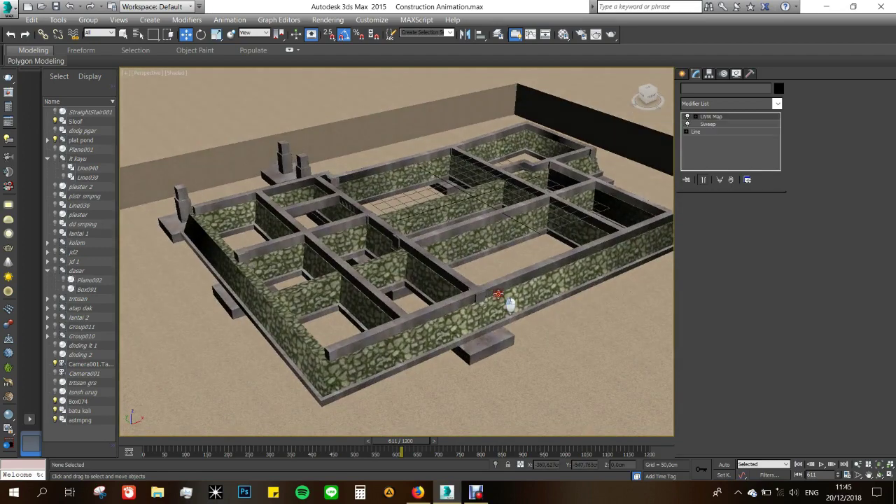
pyautogui.rightClick(496, 280)
pyautogui.click(541, 247)
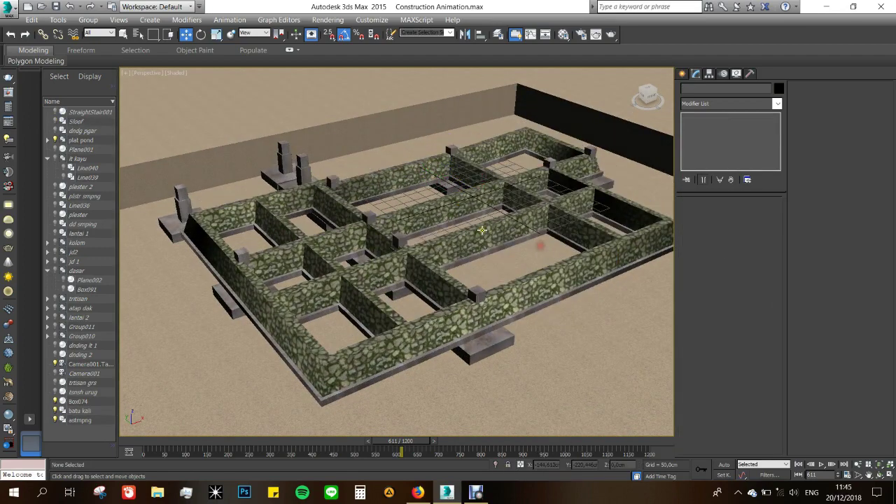
pyautogui.click(483, 235)
pyautogui.rightClick(482, 228)
pyautogui.click(522, 193)
# Hide the concrete beam foundation.
pyautogui.click(349, 205)
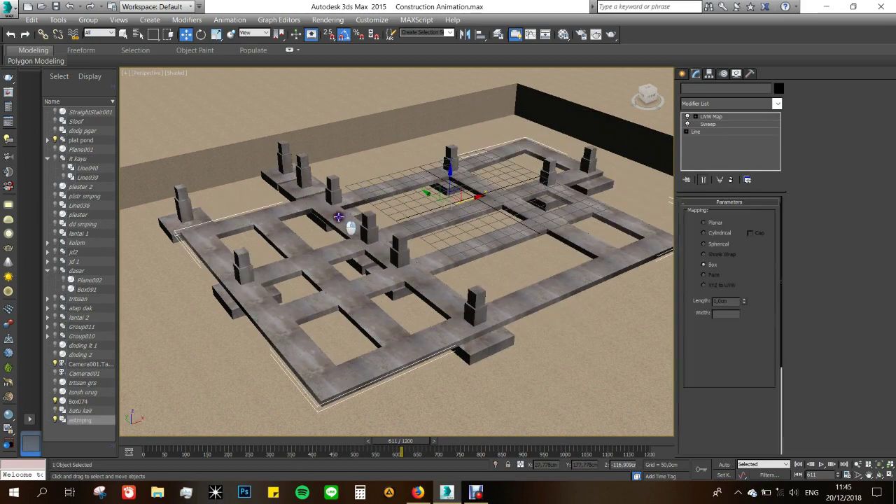
pyautogui.rightClick(335, 213)
pyautogui.click(379, 184)
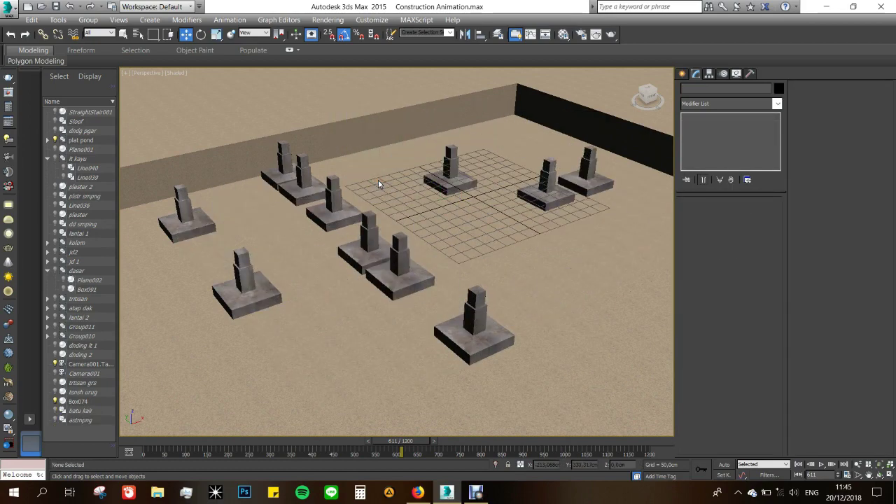
# Add a Slice modifier set to Remove Top on the plat pond footing group.
pyautogui.click(378, 182)
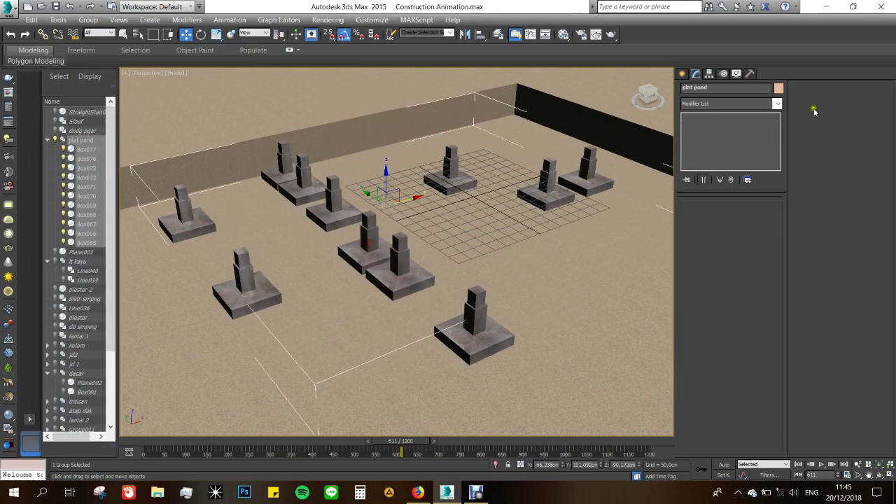
pyautogui.click(728, 105)
pyautogui.write('sl')
pyautogui.click(712, 191)
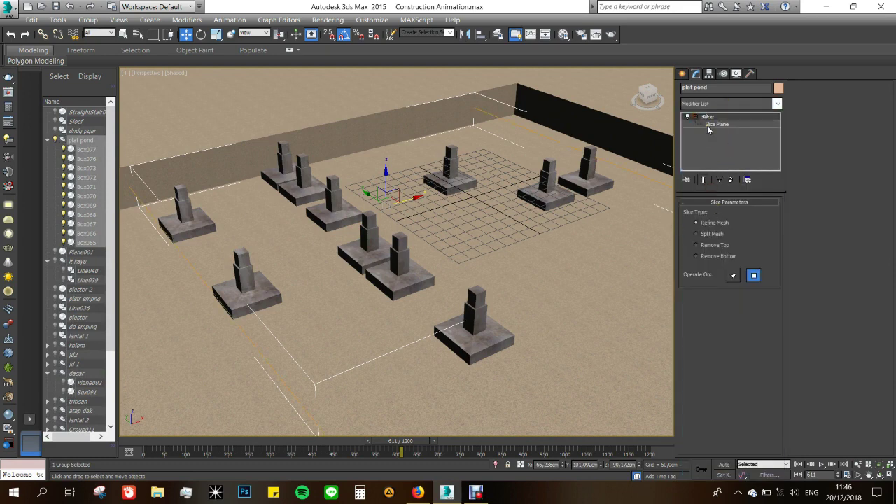
pyautogui.click(716, 247)
# Lower the slice plane below the footings and turn on Auto Key.
pyautogui.click(717, 124)
pyautogui.scroll(-10, 454, 198)
pyautogui.scroll(10, 454, 198)
pyautogui.press('F3')
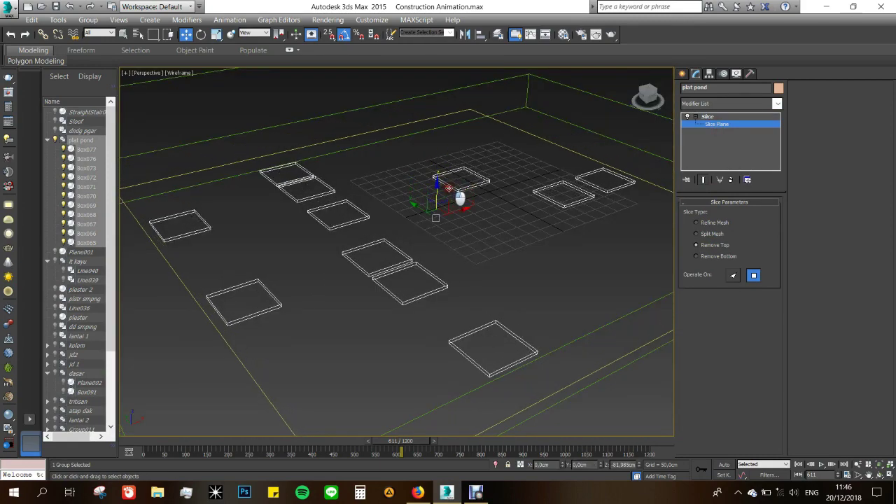
pyautogui.moveTo(449, 182); pyautogui.dragTo(458, 200)
pyautogui.press('F3')
pyautogui.moveTo(597, 317); pyautogui.dragTo(489, 310, button='middle')
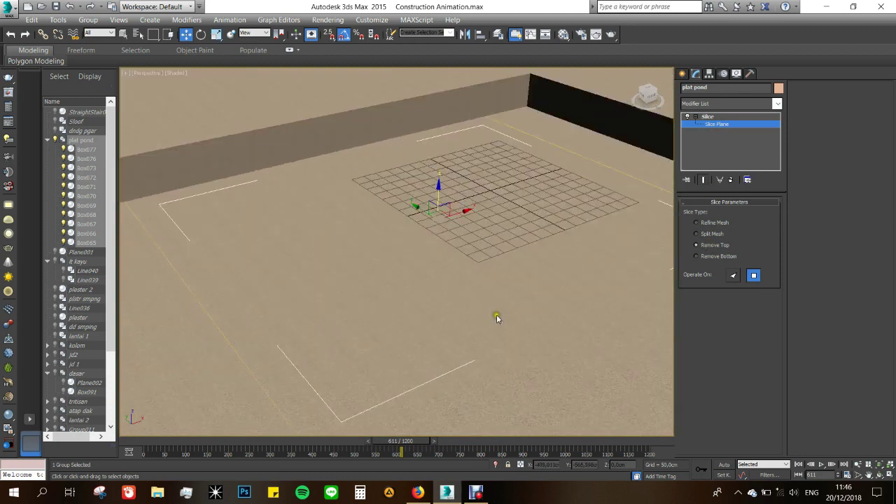
pyautogui.click(723, 465)
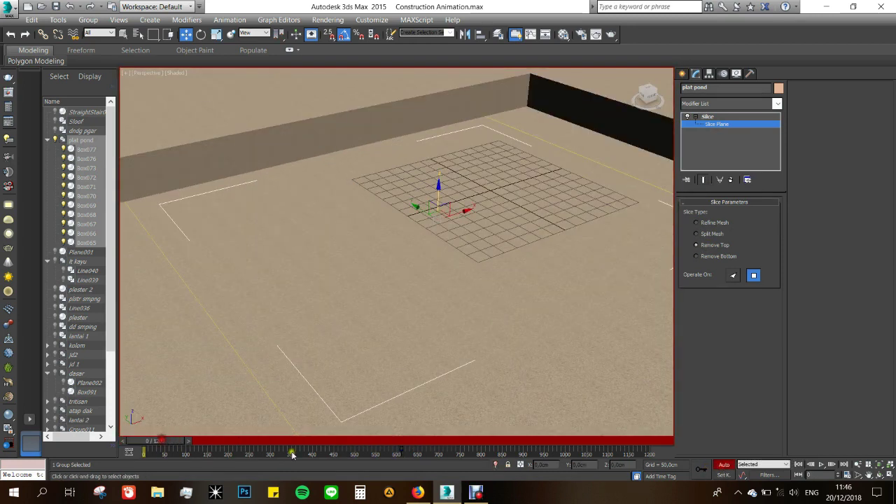
# Delete the existing keys, key the slice plane at frame 60, turn off Auto Key and preview.
pyautogui.rightClick(410, 453)
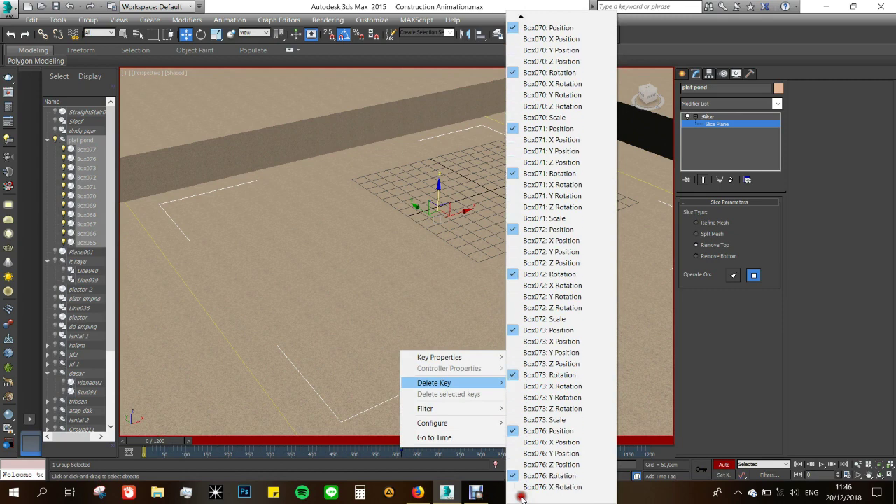
pyautogui.click(533, 483)
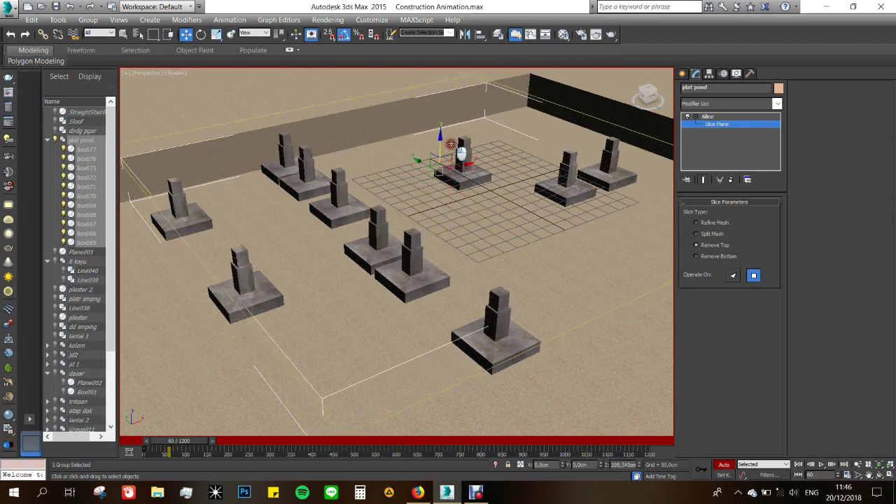
pyautogui.click(725, 465)
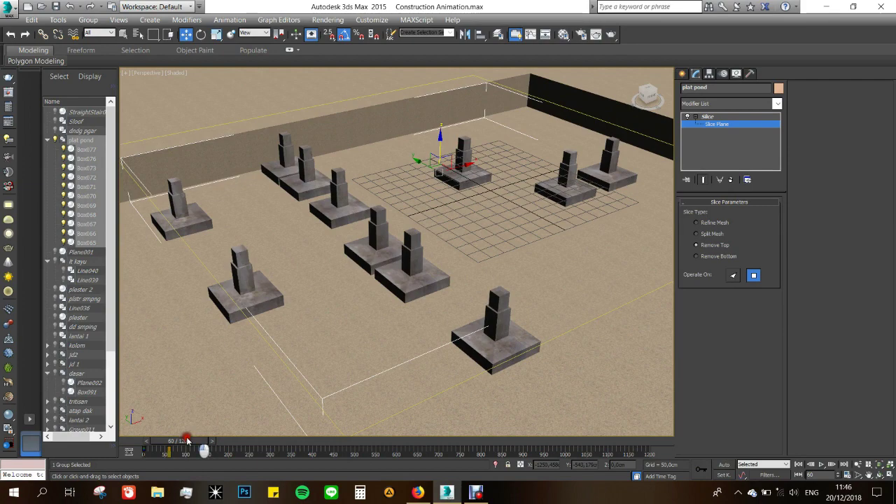
pyautogui.moveTo(182, 447)
pyautogui.mouseDown()
pyautogui.moveTo(148, 440)
pyautogui.moveTo(180, 442)
pyautogui.mouseUp()
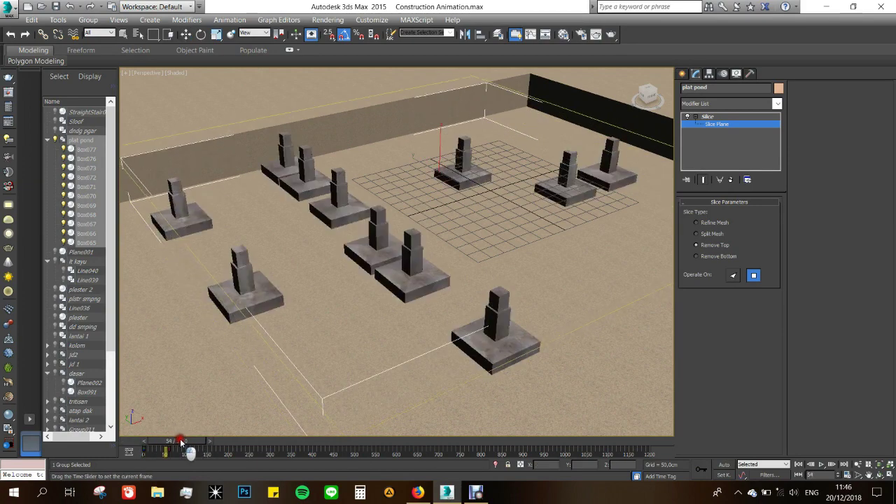
# Leave Slice Plane editing and go to frame 35 to inspect the columns.
pyautogui.click(707, 116)
pyautogui.scroll(3, 461, 283)
pyautogui.scroll(3, 451, 276)
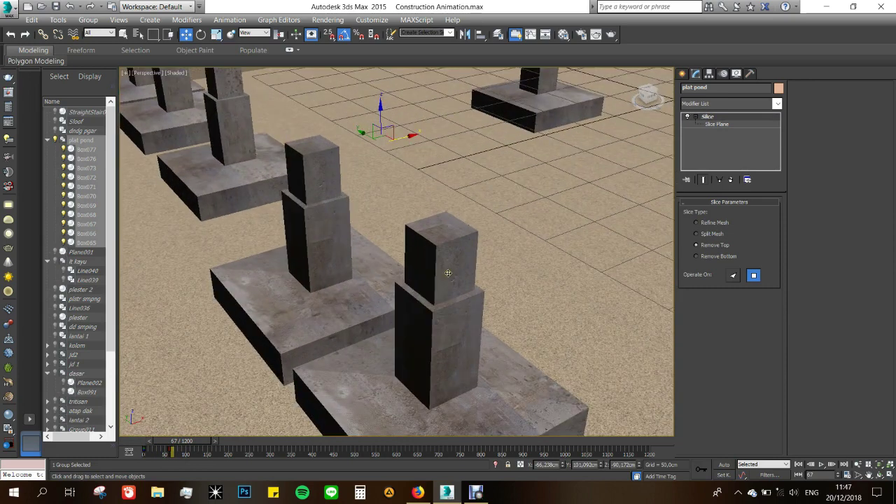
pyautogui.moveTo(206, 446); pyautogui.dragTo(195, 443)
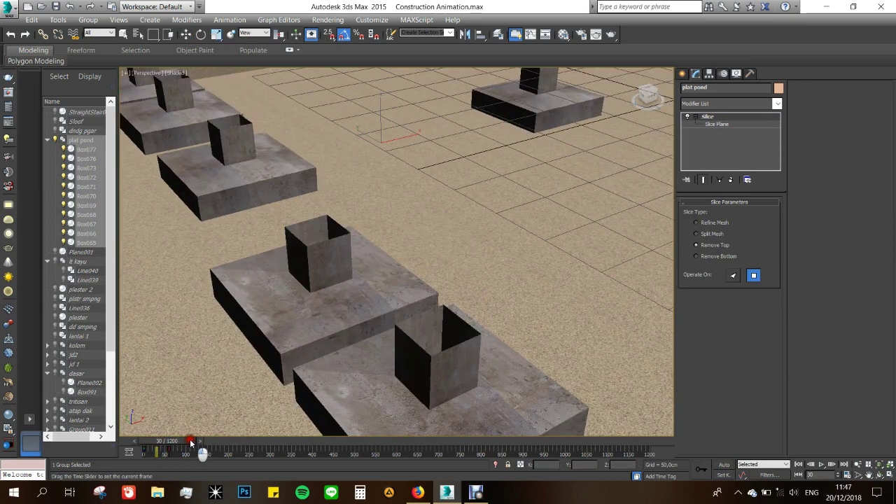
# Add a Cap Holes modifier to close the sliced footing columns.
pyautogui.click(715, 103)
pyautogui.press('c')
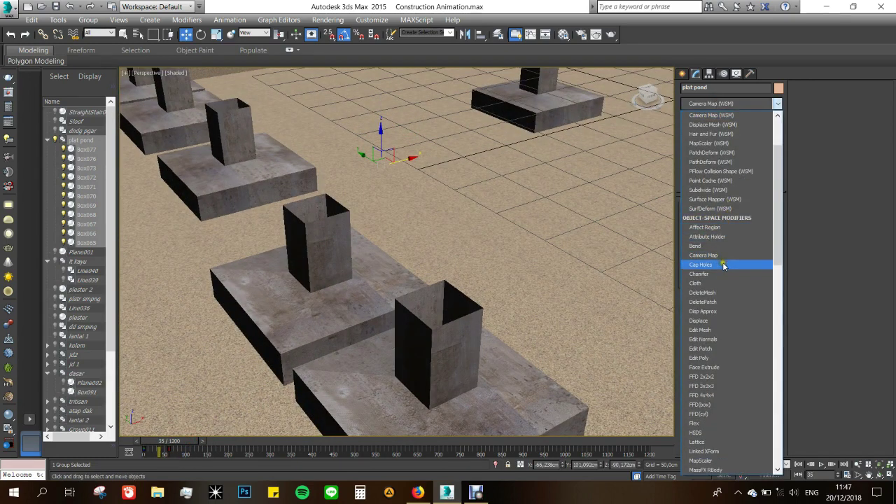
pyautogui.click(714, 266)
pyautogui.scroll(-3, 452, 290)
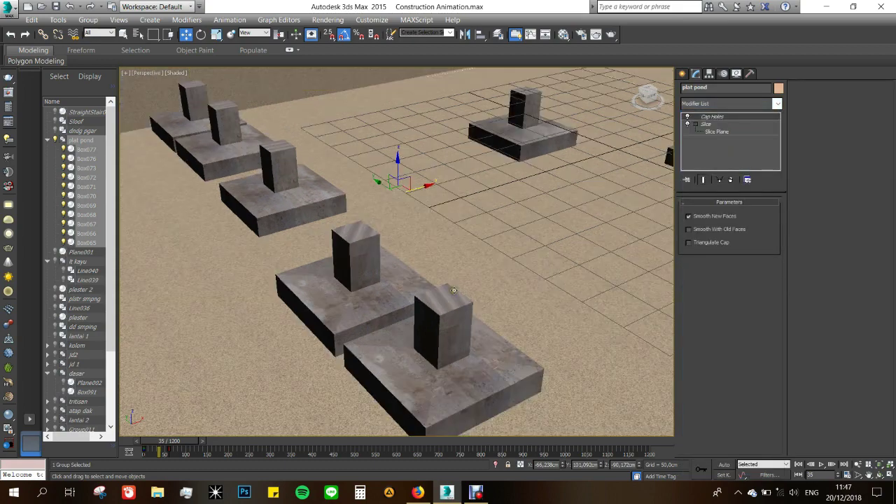
pyautogui.scroll(-3, 452, 291)
pyautogui.scroll(-3, 434, 313)
pyautogui.moveTo(168, 442); pyautogui.dragTo(164, 444)
# Unhide the beam foundation astmpng in Scene Explorer and select it.
pyautogui.press('w')
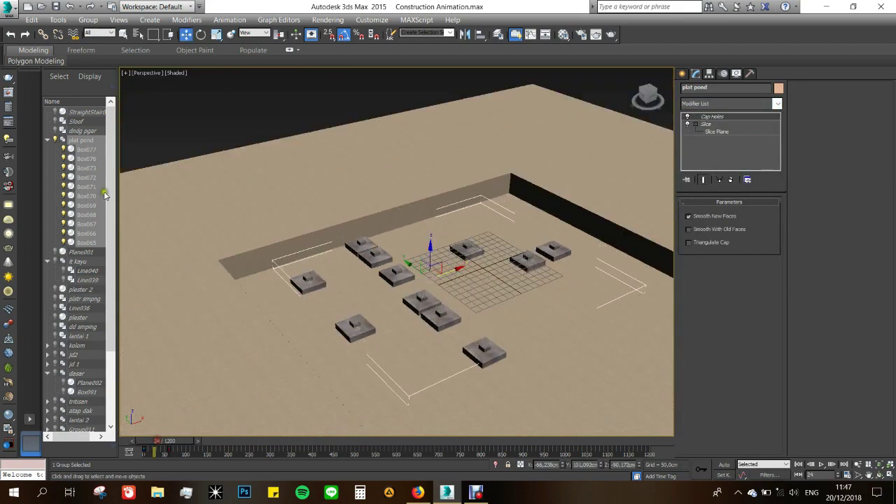
pyautogui.scroll(-1, 109, 190)
pyautogui.scroll(-1, 108, 196)
pyautogui.scroll(-1, 105, 224)
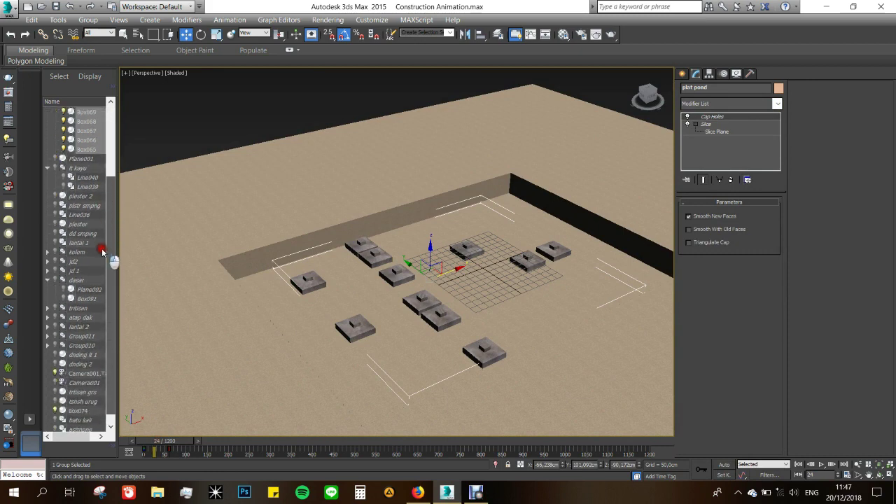
pyautogui.scroll(-1, 98, 266)
pyautogui.click(55, 421)
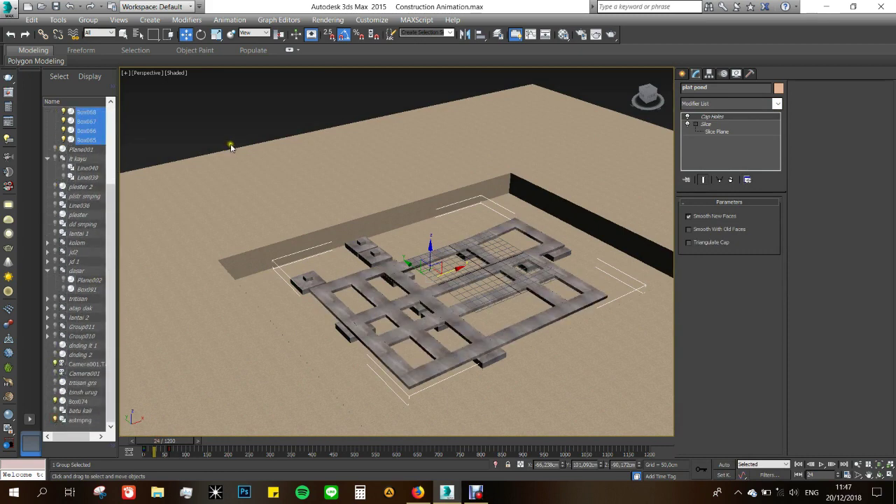
pyautogui.click(240, 145)
pyautogui.scroll(3, 462, 308)
pyautogui.click(420, 392)
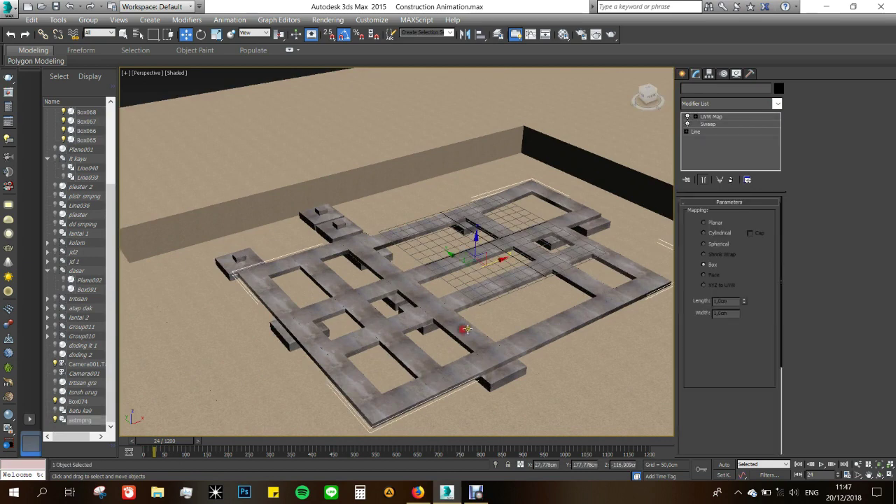
pyautogui.click(722, 105)
pyautogui.write('sl')
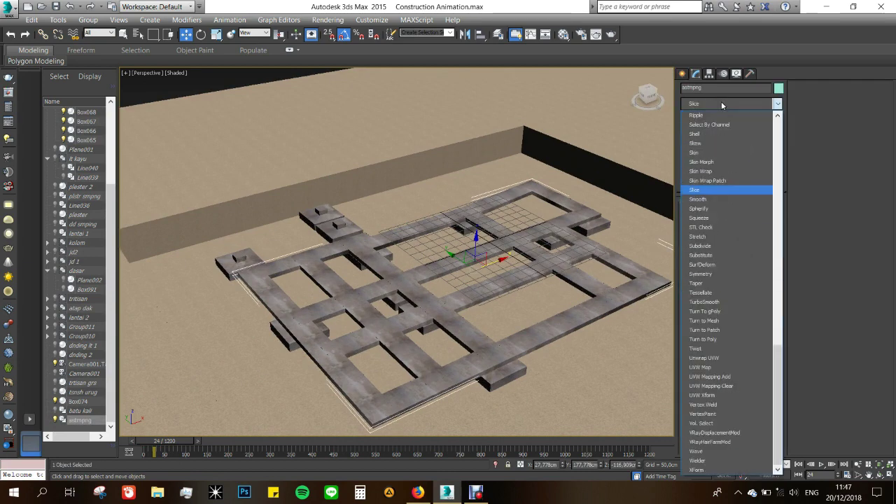